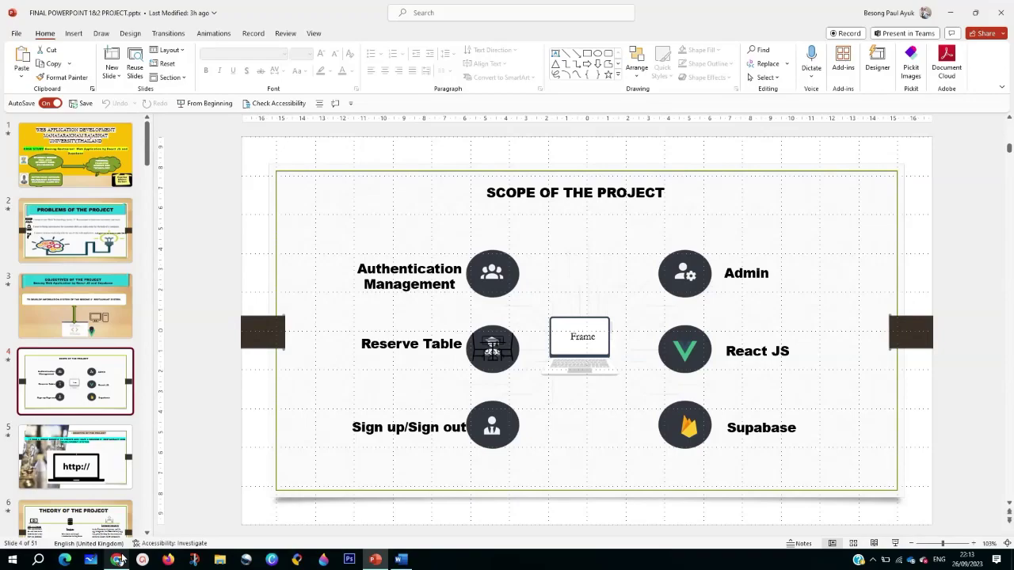
- In the browser's Figma file, look through the Manager Login, Mobile Design, Payment and Comment pages, ending on QR CODE - 005B
click(111, 507)
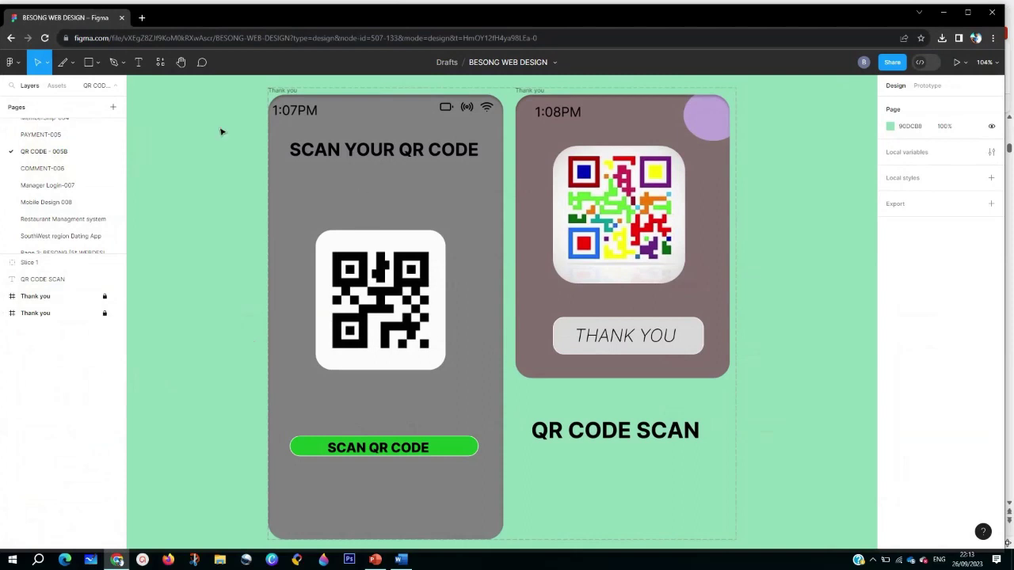
click(557, 35)
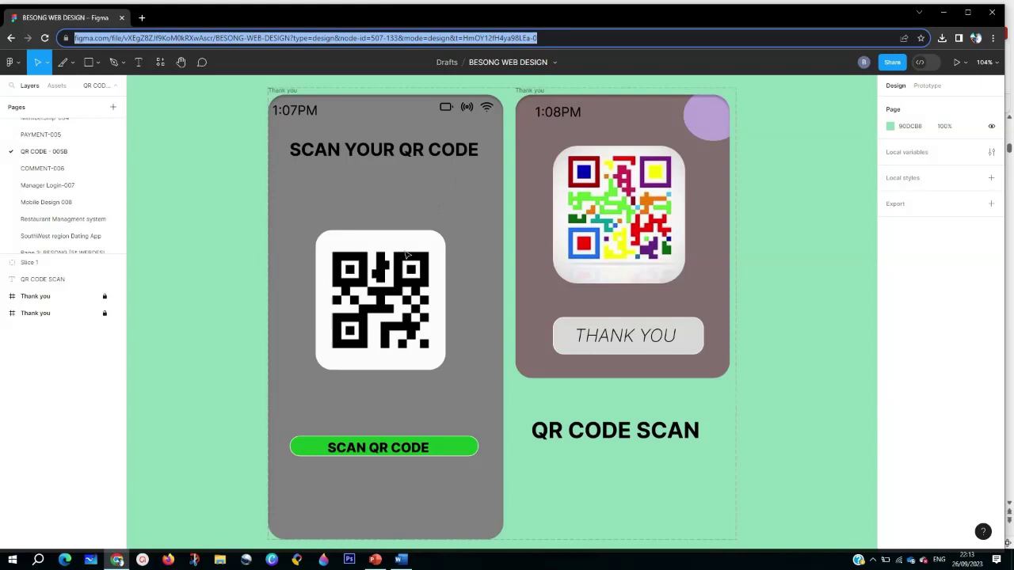
click(47, 185)
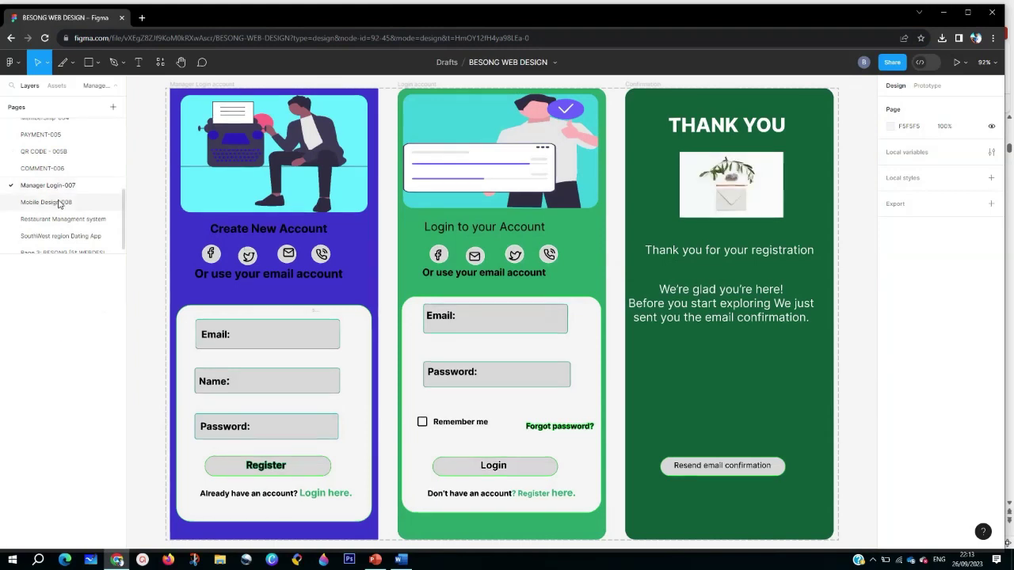
click(58, 199)
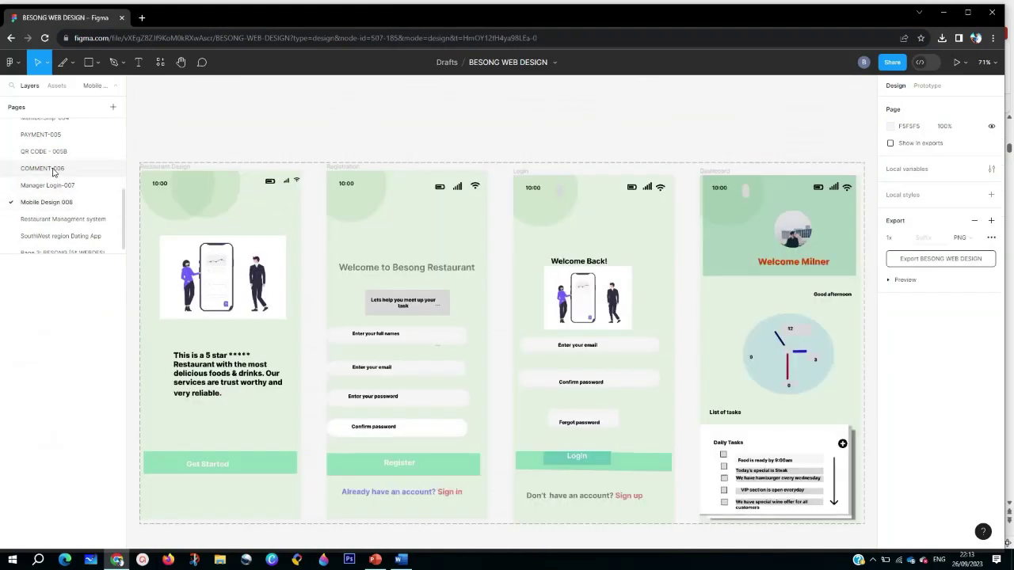
click(55, 152)
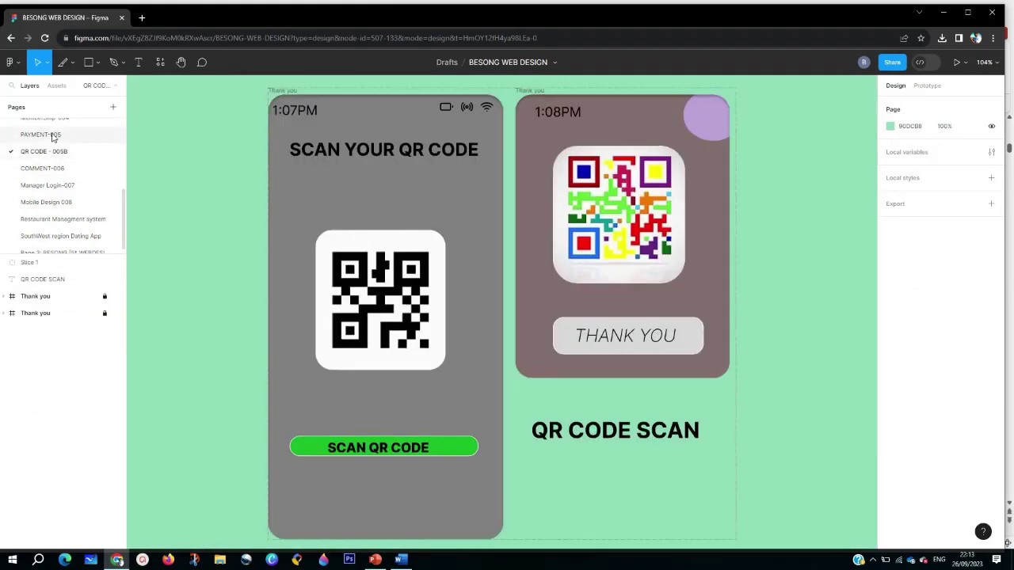
click(53, 136)
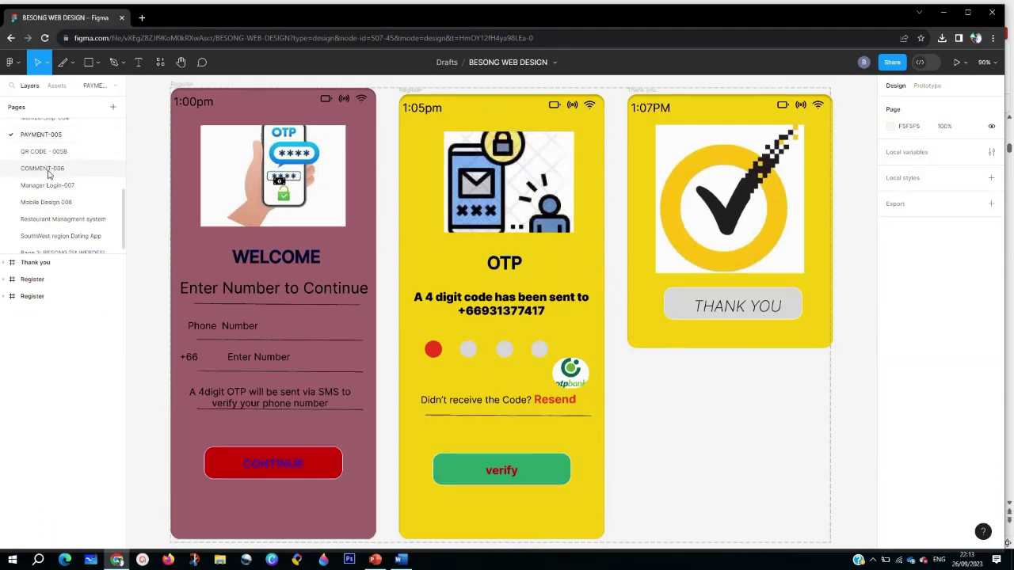
click(48, 171)
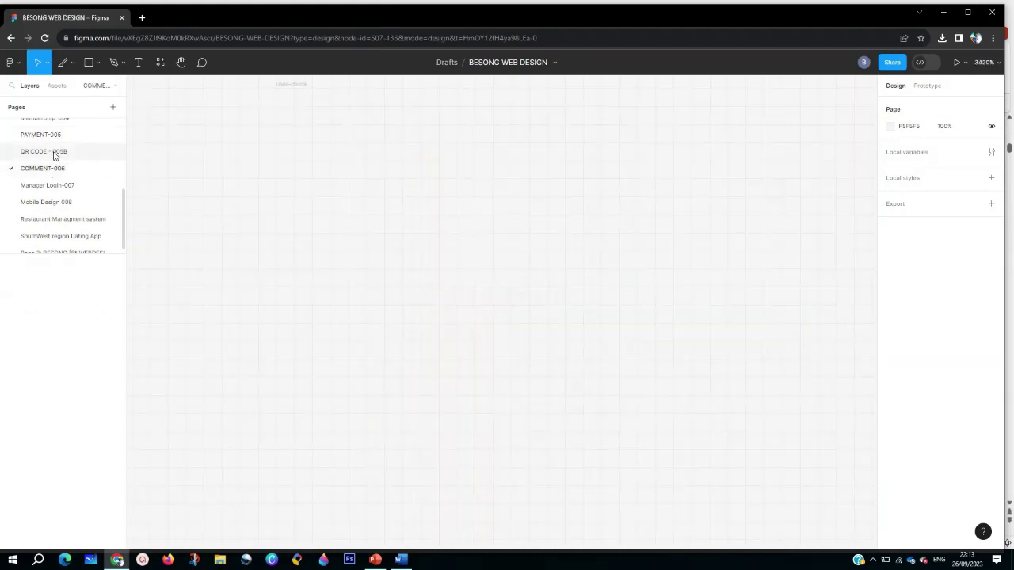
click(55, 155)
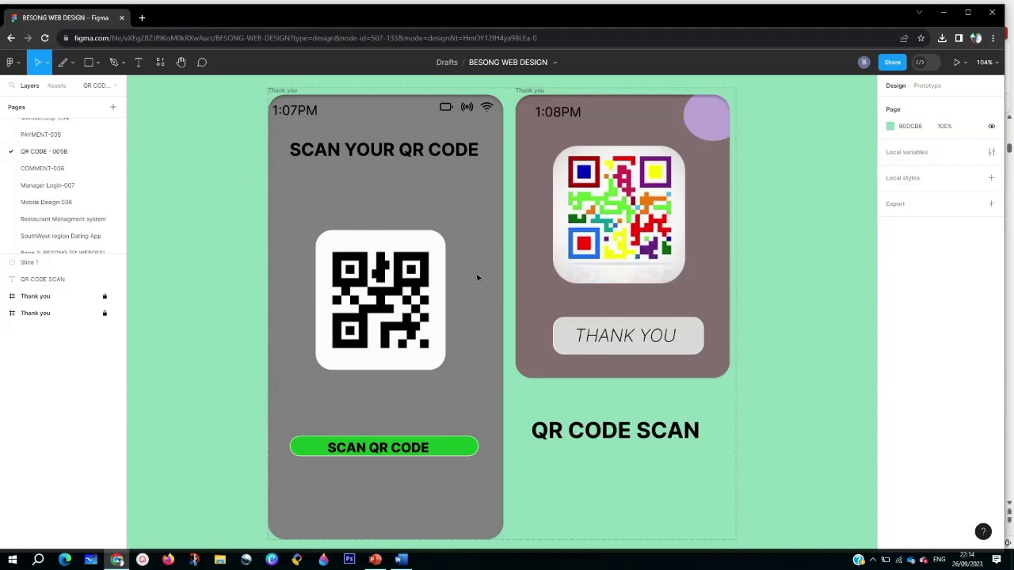
- Copy the left SCAN YOUR QR CODE phone screen as a PNG using Copy/Paste as
right_click(455, 170)
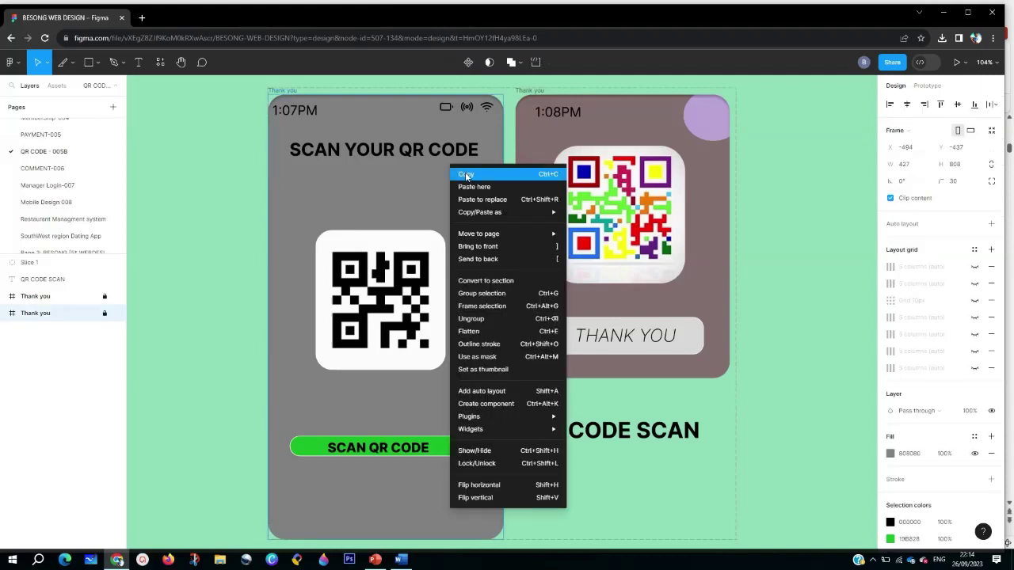
click(466, 175)
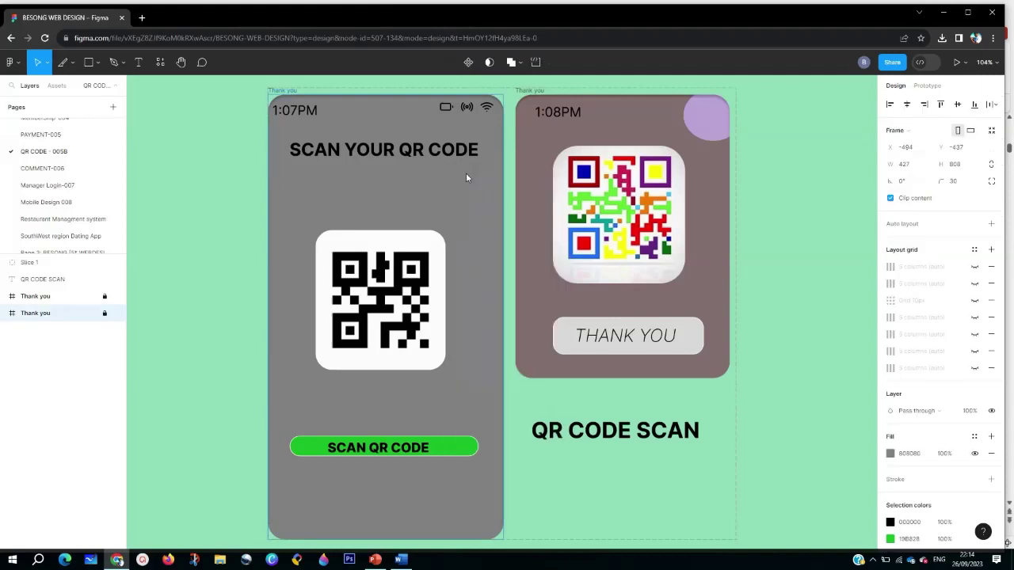
right_click(458, 214)
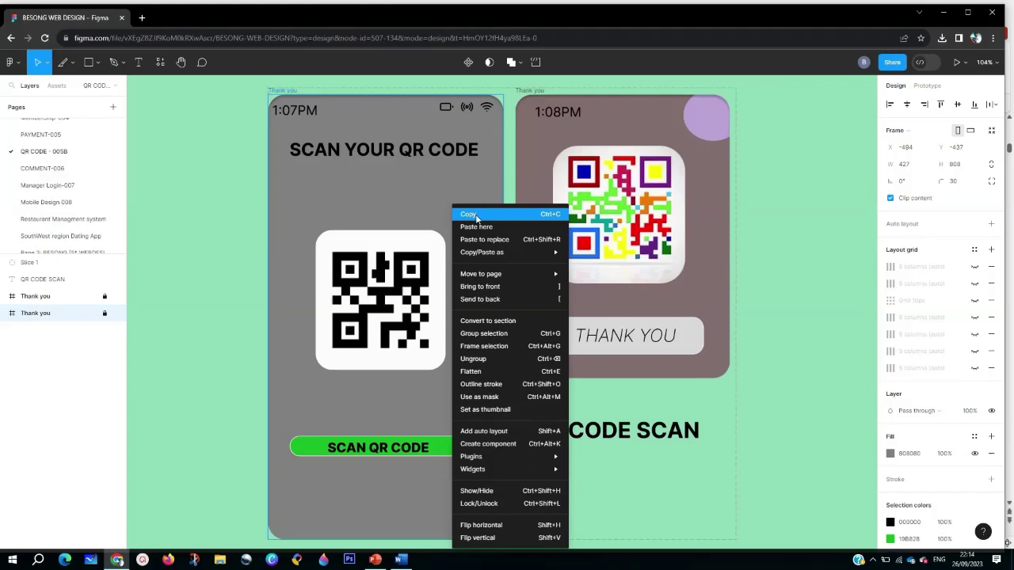
mouse_move(507, 252)
mouse_move(597, 256)
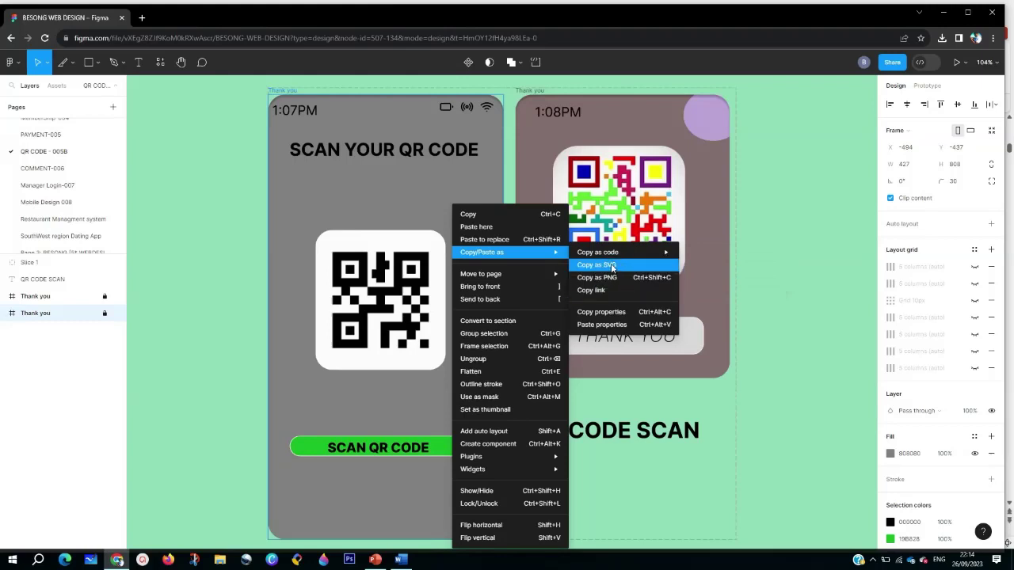
click(610, 277)
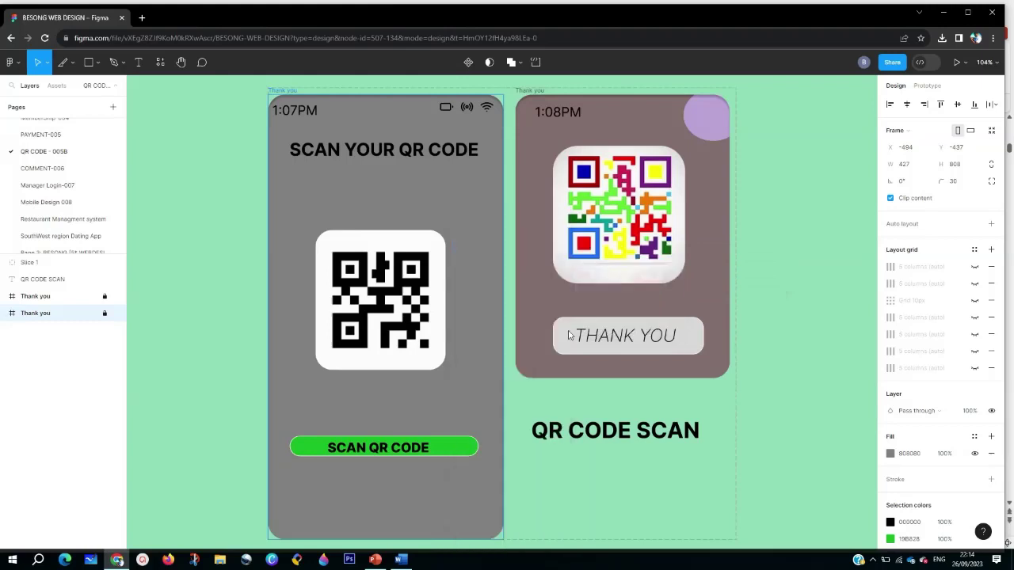
- In the Word document, place the cursor just below the Besong Restaurant subsystems list
click(398, 559)
scroll(647, 385, down, 5)
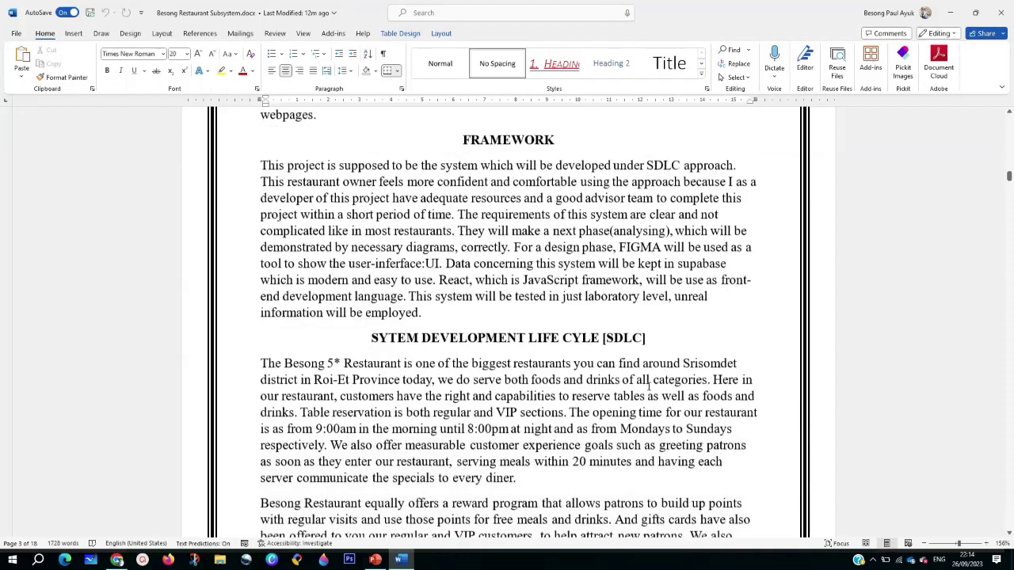
scroll(650, 387, down, 20)
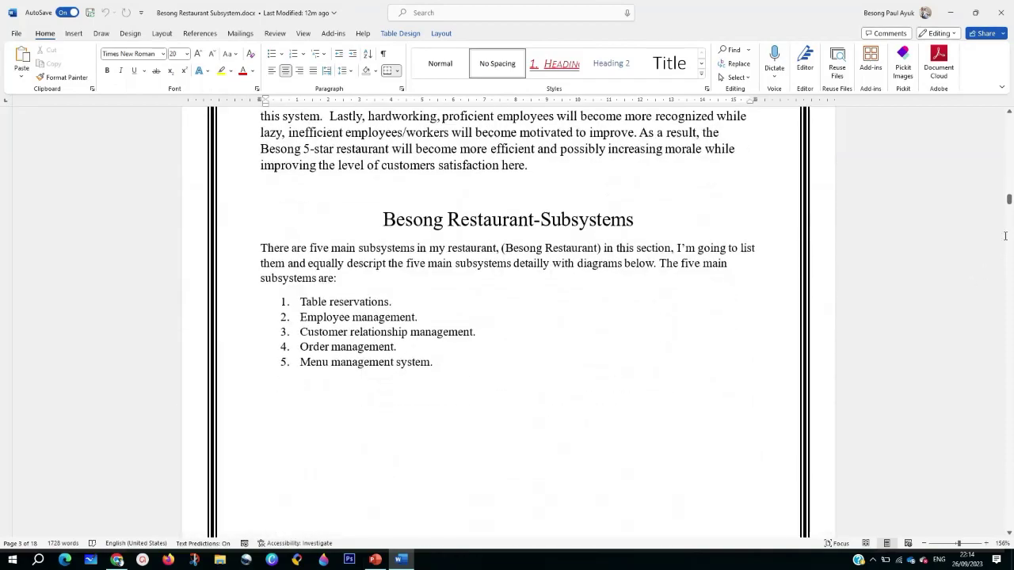
scroll(489, 396, down, 4)
click(396, 340)
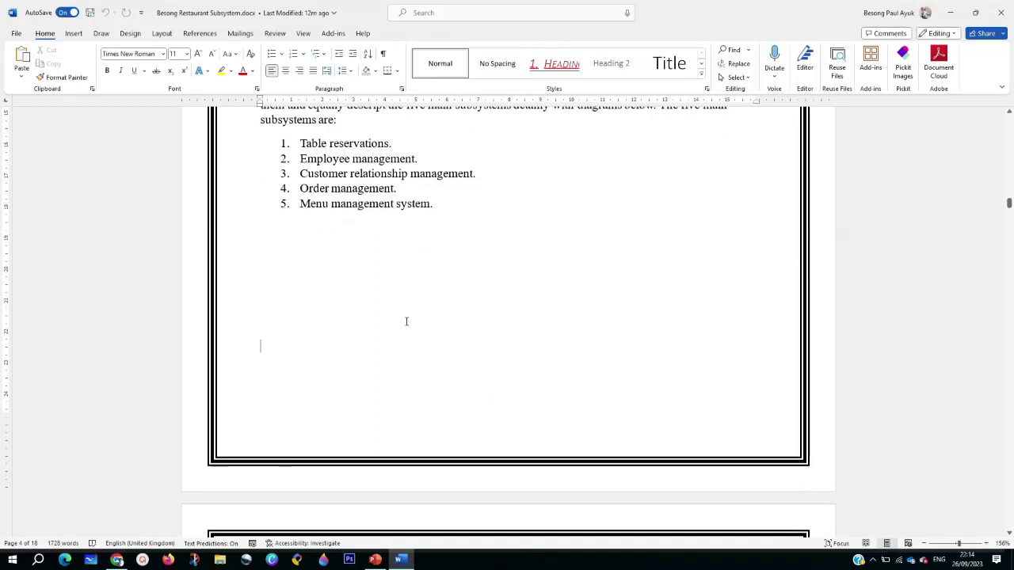
- Paste the copied screen there, then undo the text-only paste
right_click(394, 301)
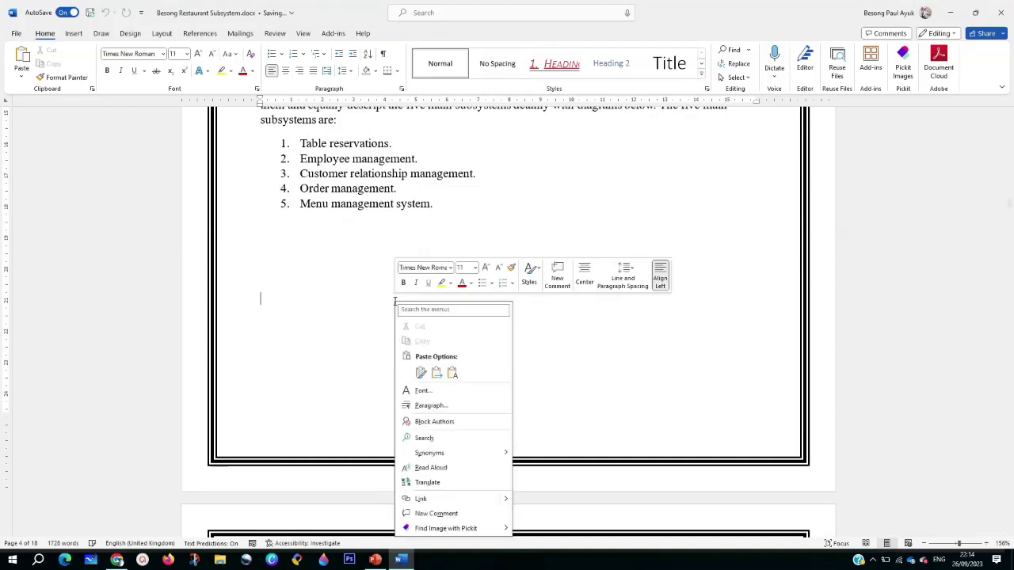
click(452, 373)
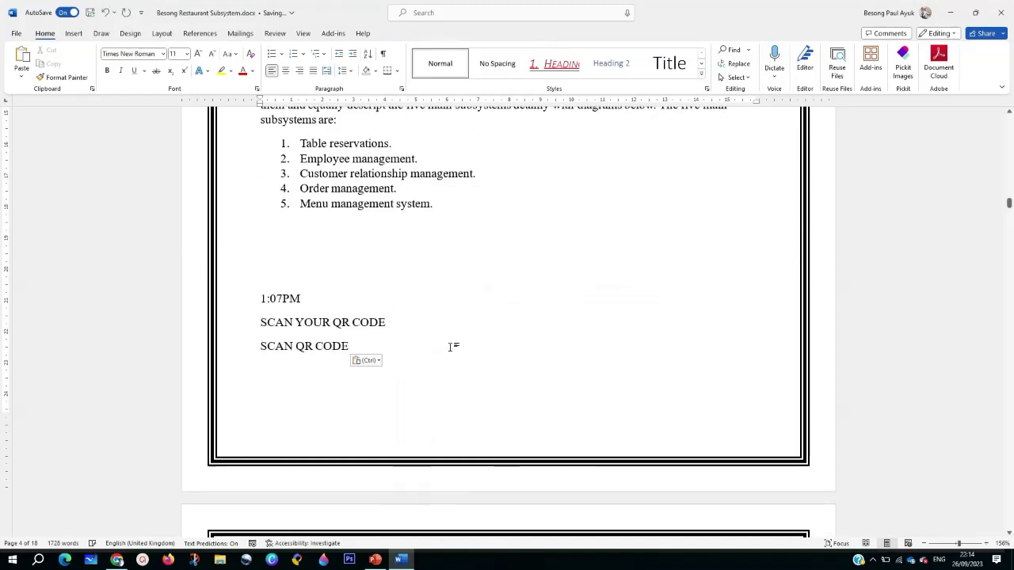
key(ctrl+z)
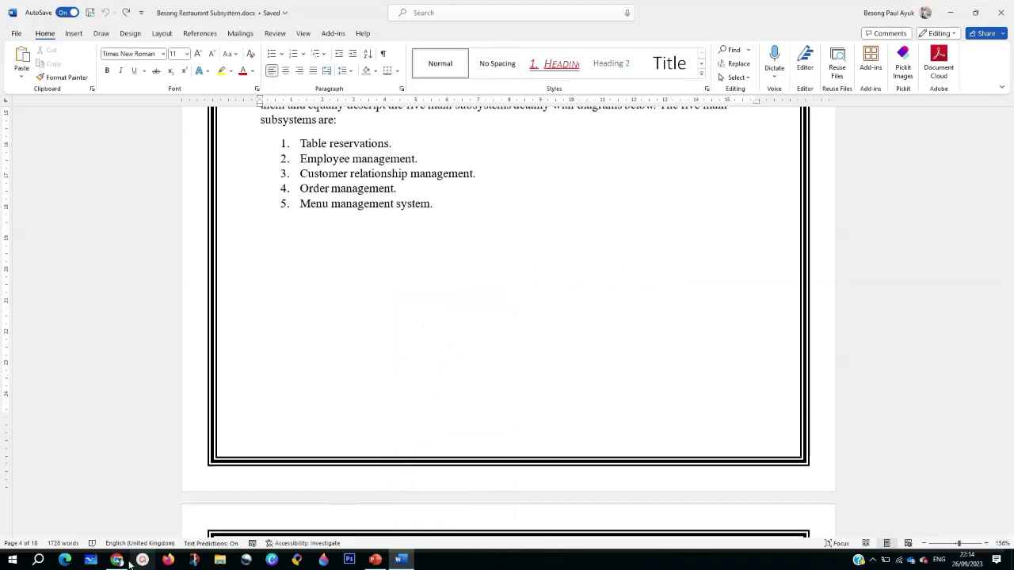
- With the Slice tool, draw Slice 2 covering the whole left SCAN YOUR QR CODE screen at 427×808
click(109, 530)
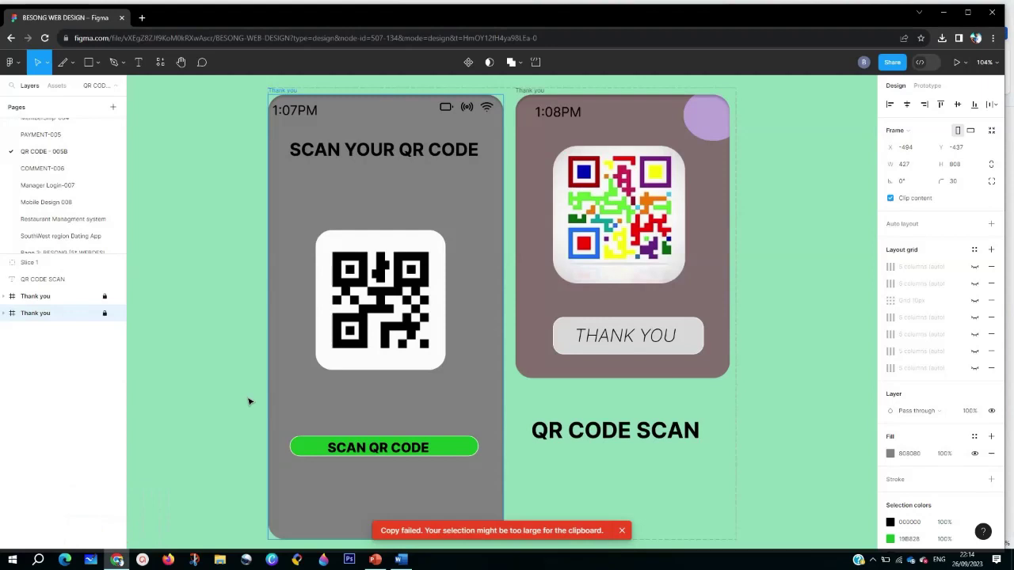
click(236, 169)
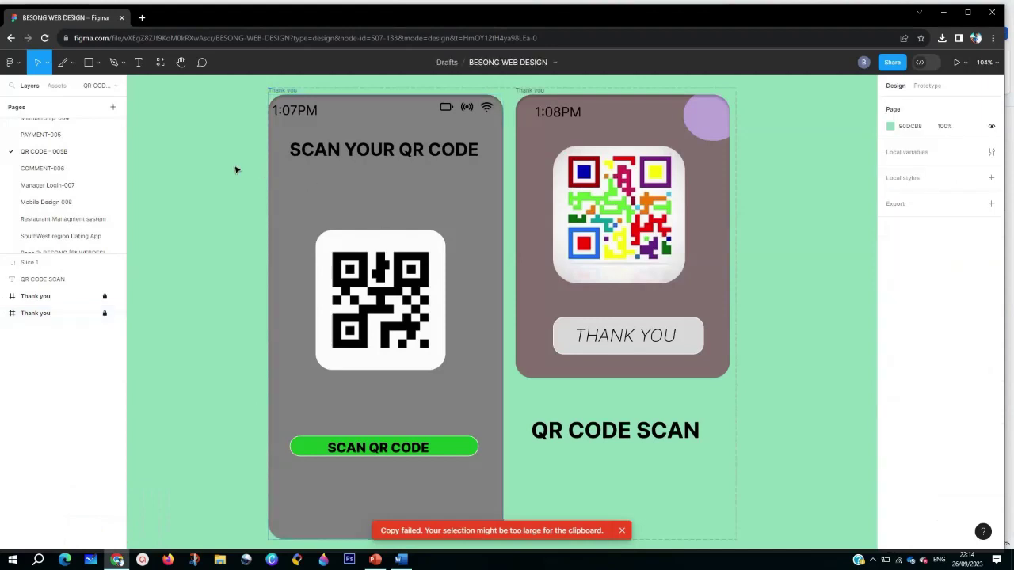
click(75, 64)
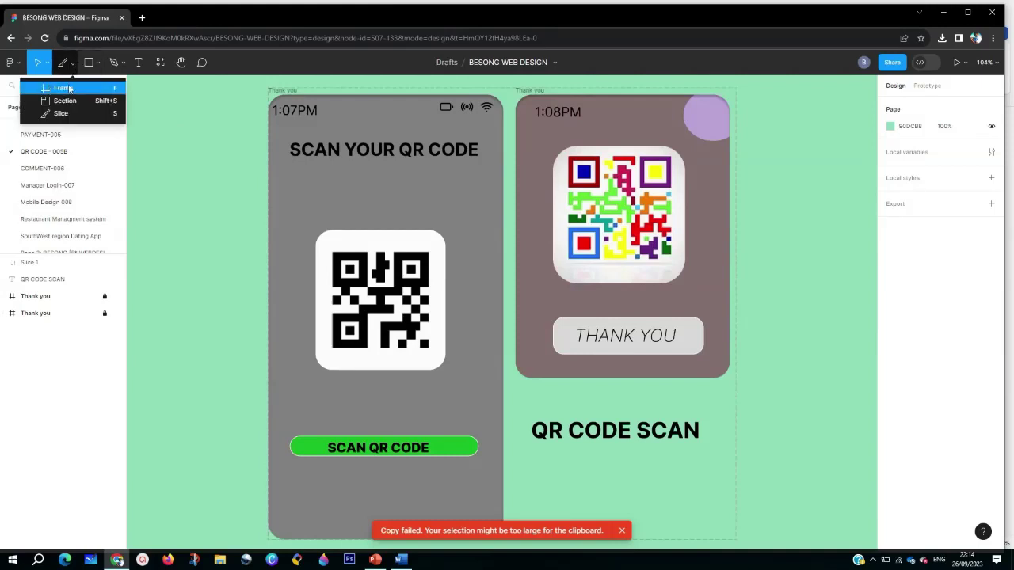
click(64, 89)
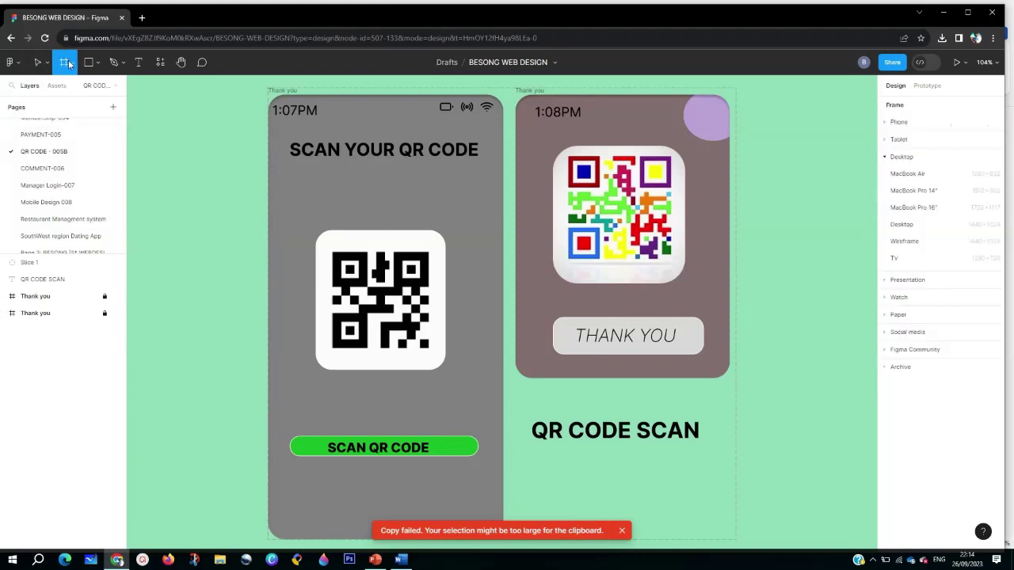
click(71, 64)
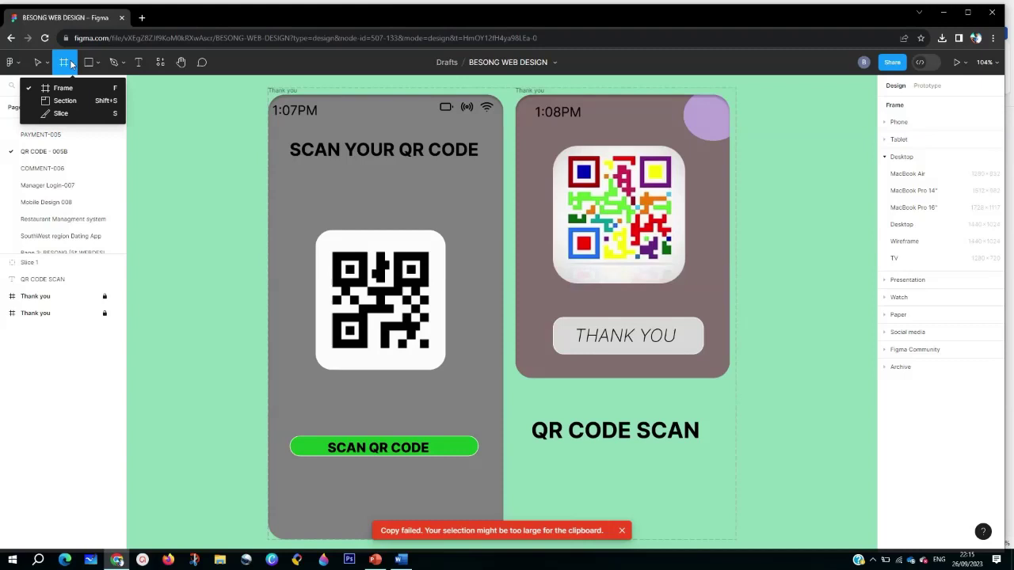
click(61, 114)
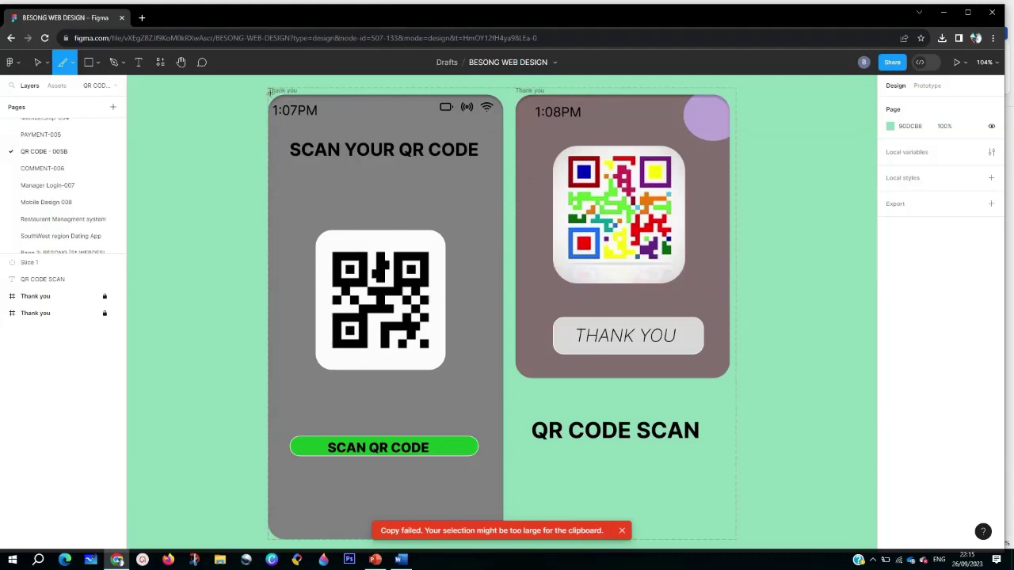
mouse_move(270, 93)
mouse_down()
mouse_move(492, 145)
mouse_move(507, 158)
mouse_move(520, 365)
mouse_up()
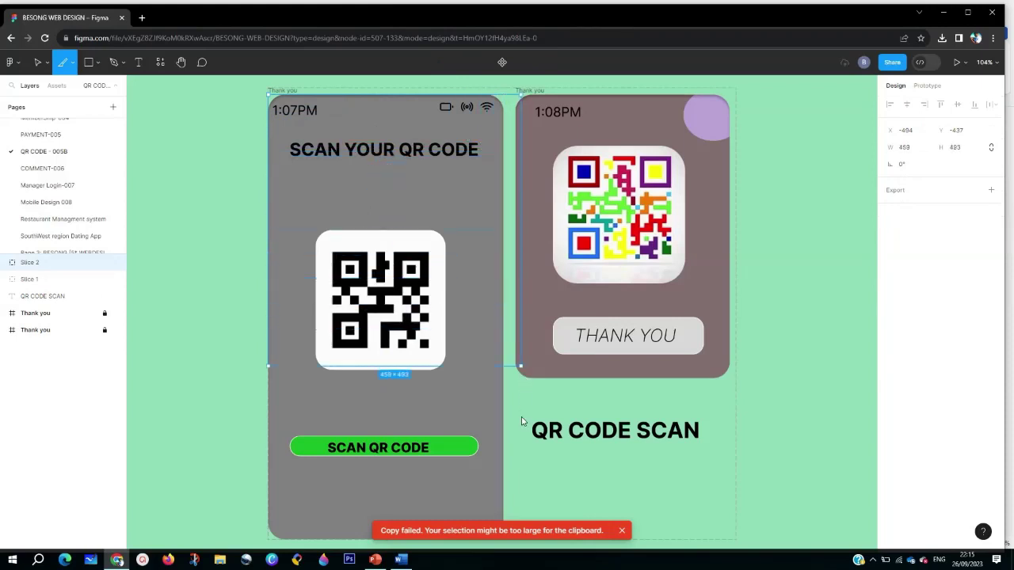
drag(521, 421, 505, 544)
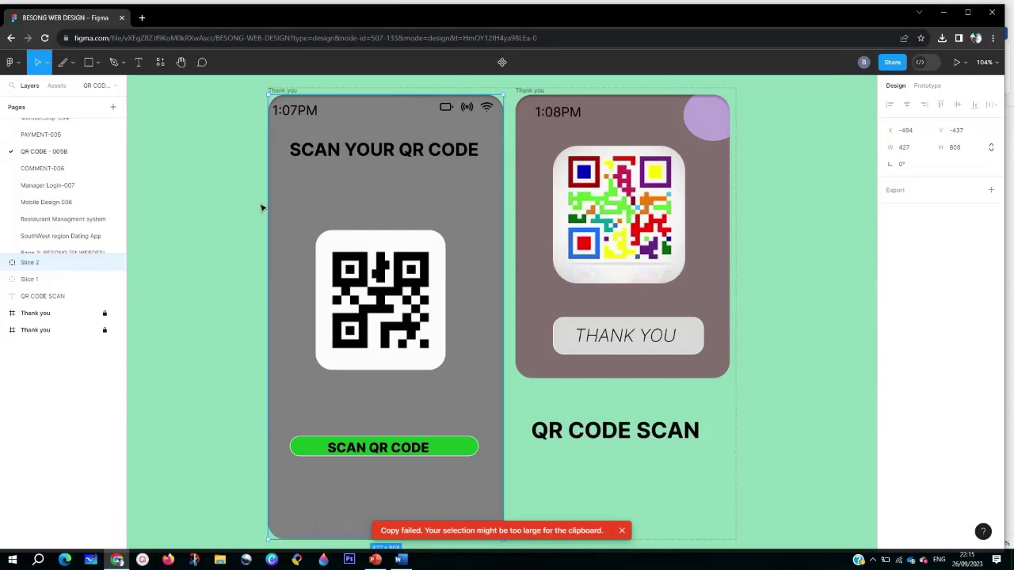
- Add a PNG export setting to Slice 2 and download it as Slice 2 (1).png
click(909, 193)
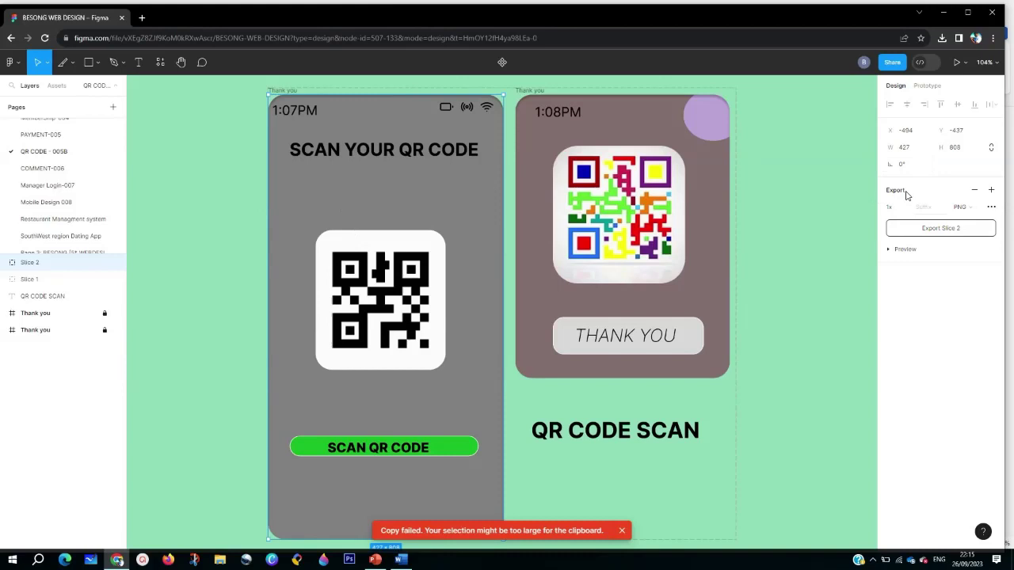
click(973, 209)
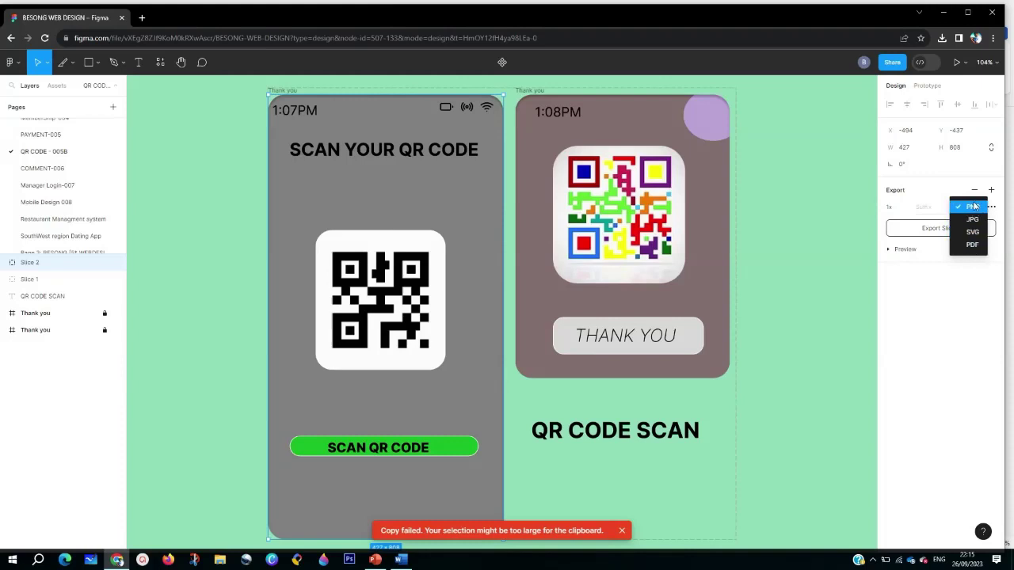
click(974, 206)
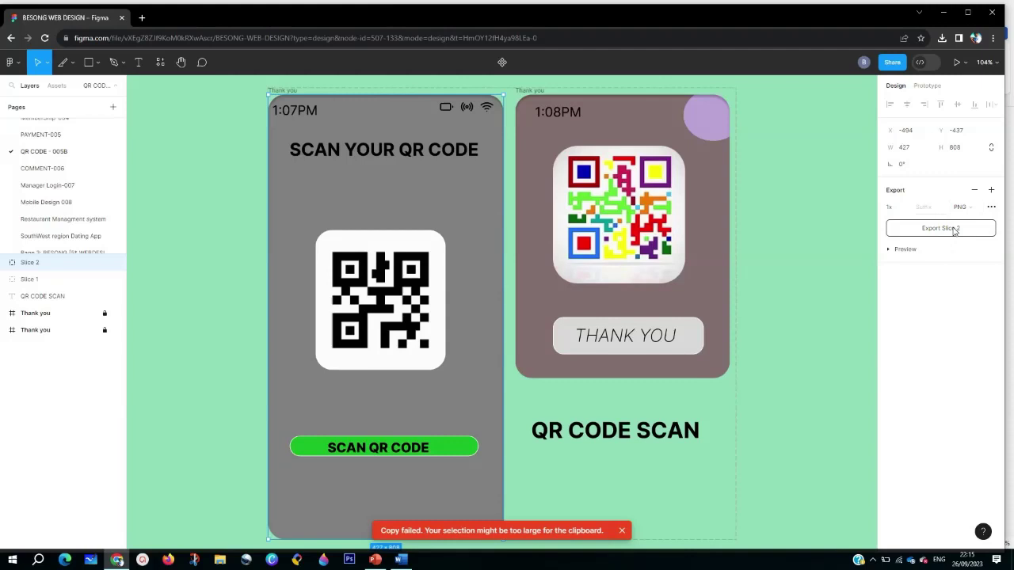
click(955, 230)
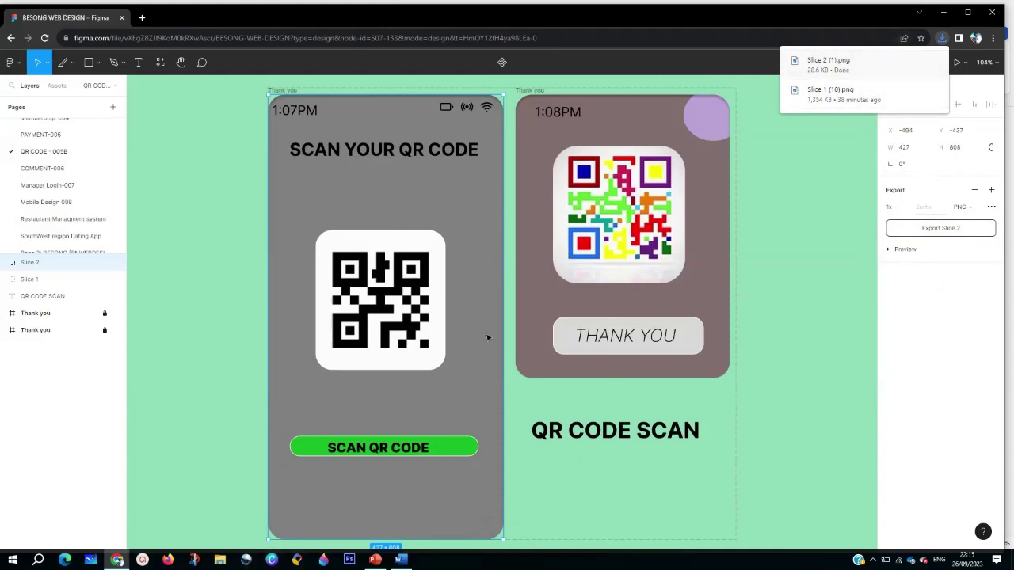
- Show the Downloads folder in File Explorer, and close Slice 1 (10).png, opened by mistake
click(221, 561)
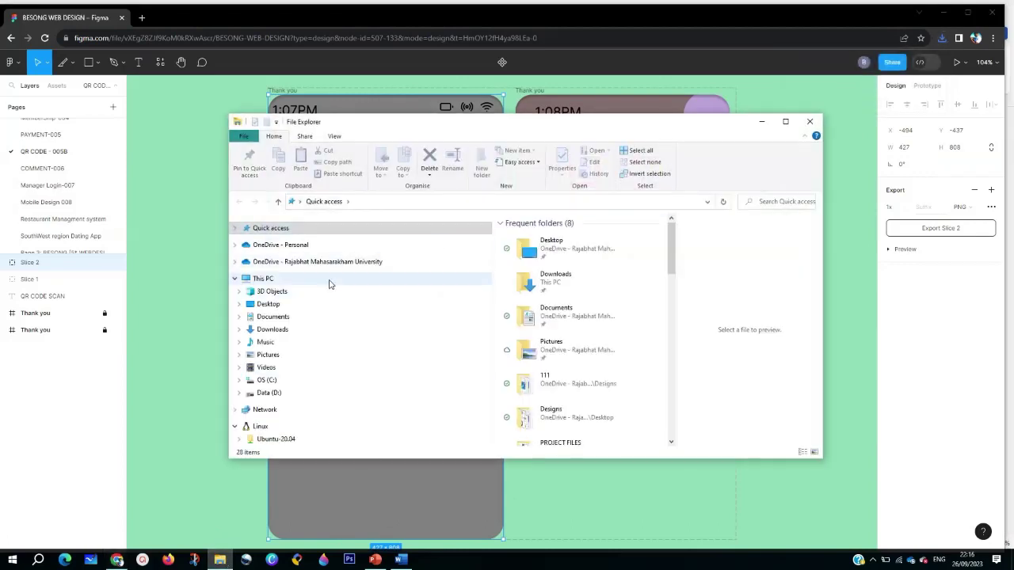
click(283, 307)
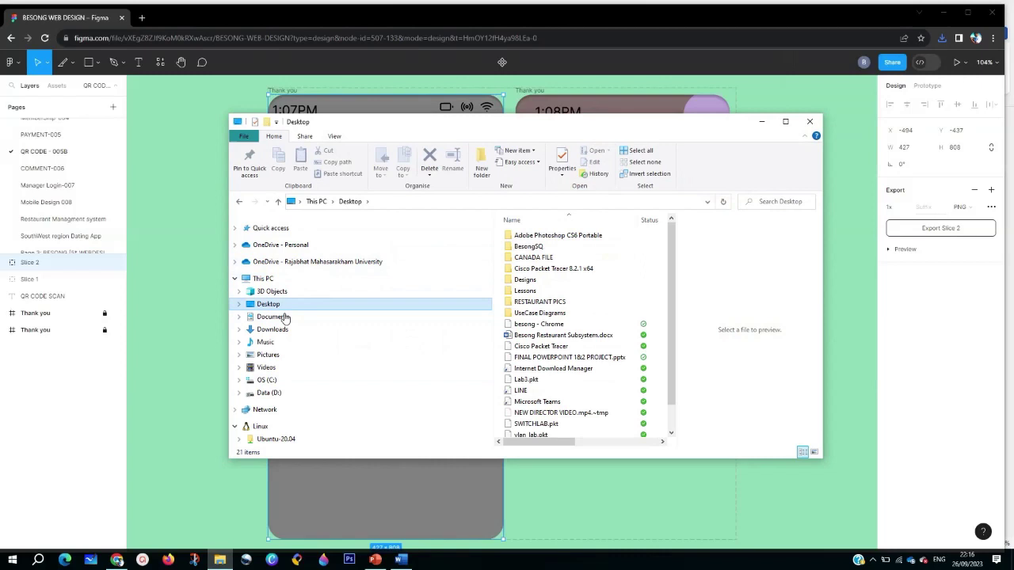
click(284, 330)
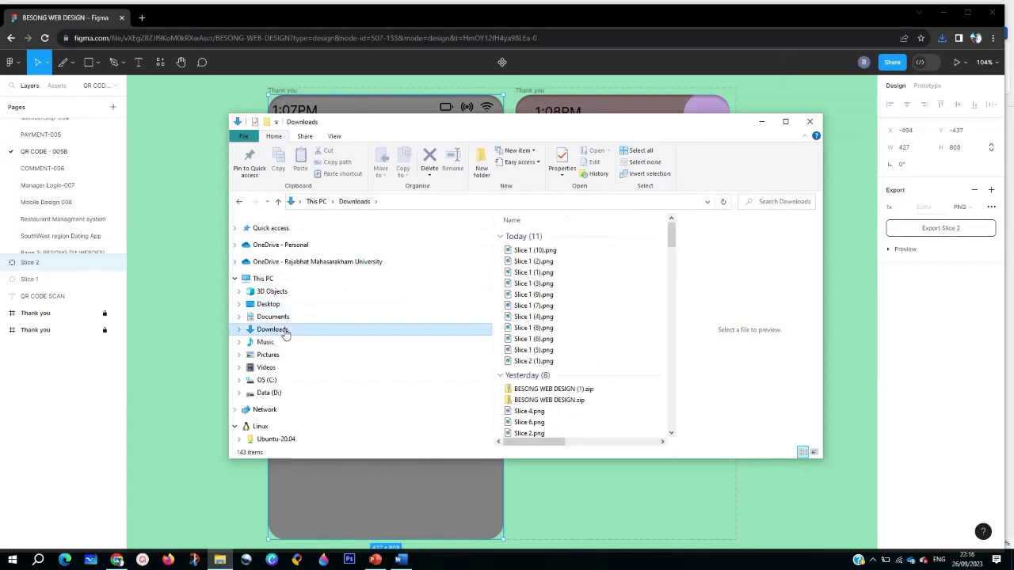
double_click(549, 250)
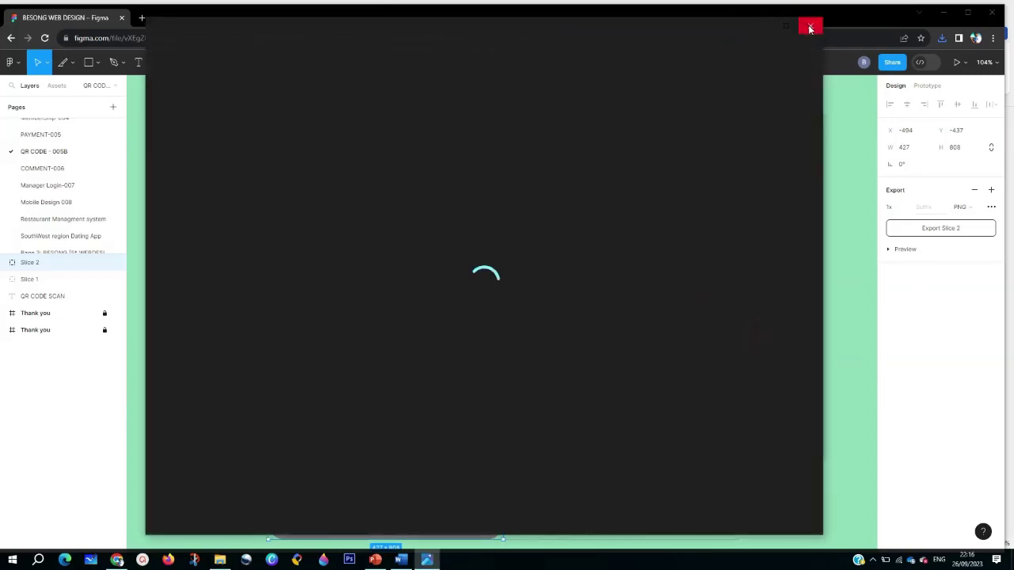
click(810, 26)
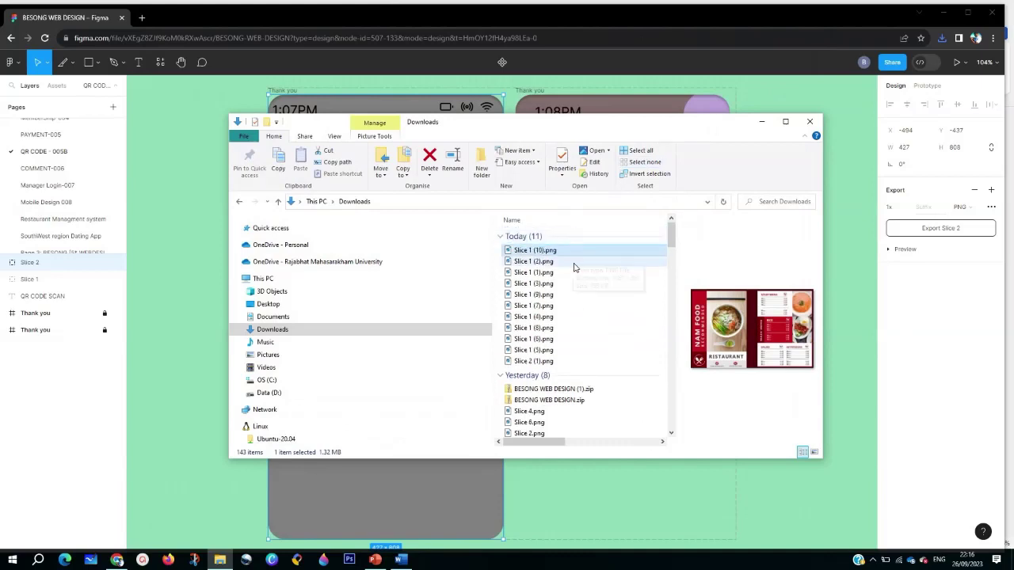
- Open Slice 2 (1).png in Photos, copy the image to the clipboard, and bring Word forward
double_click(546, 360)
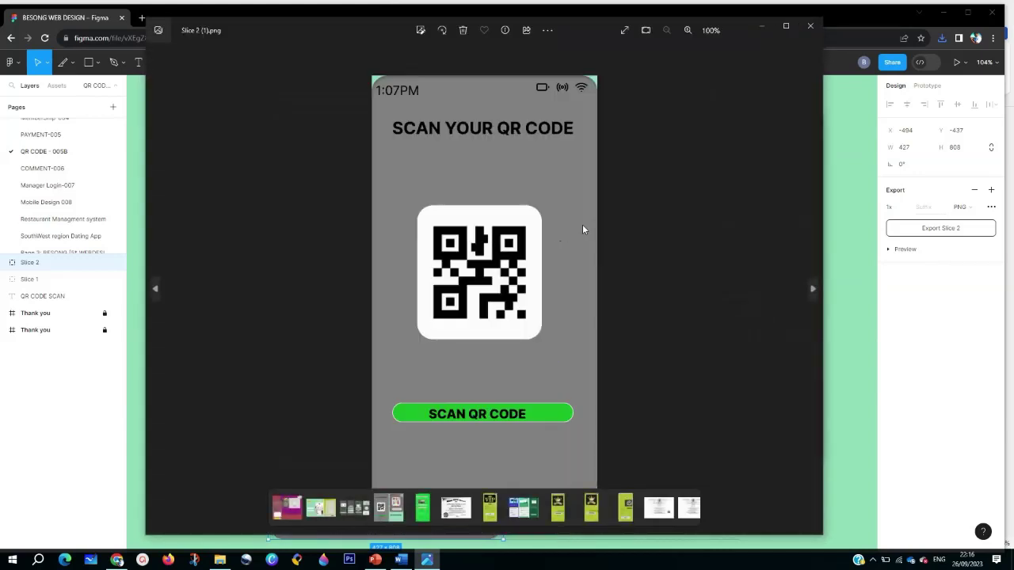
right_click(494, 147)
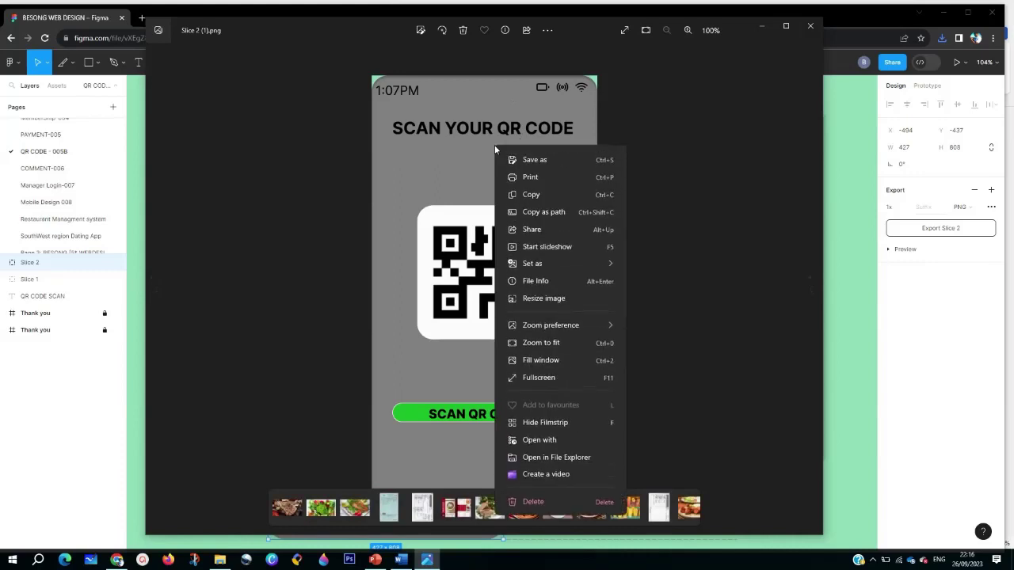
click(530, 196)
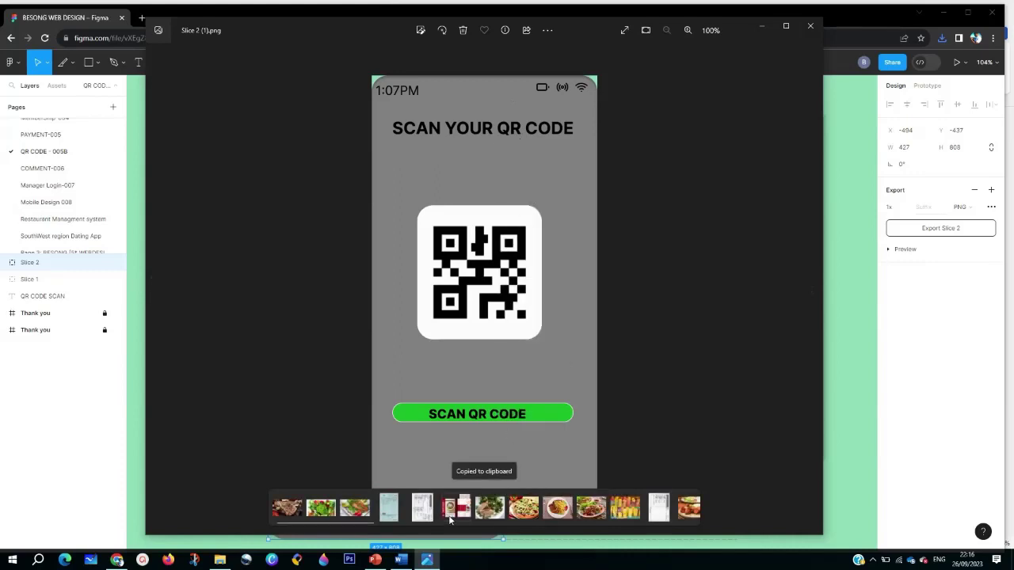
mouse_move(402, 560)
click(440, 468)
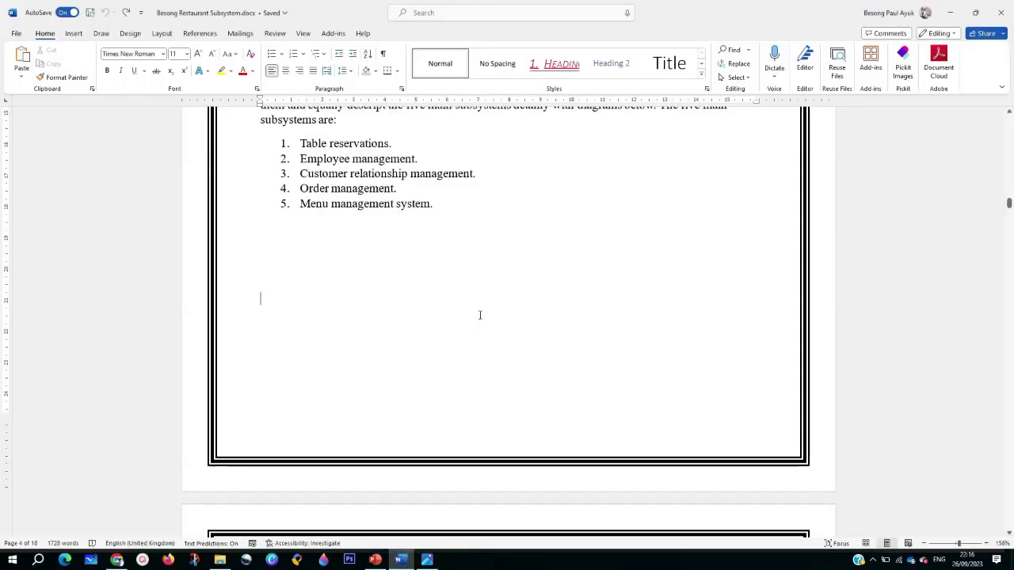
key(ctrl+v)
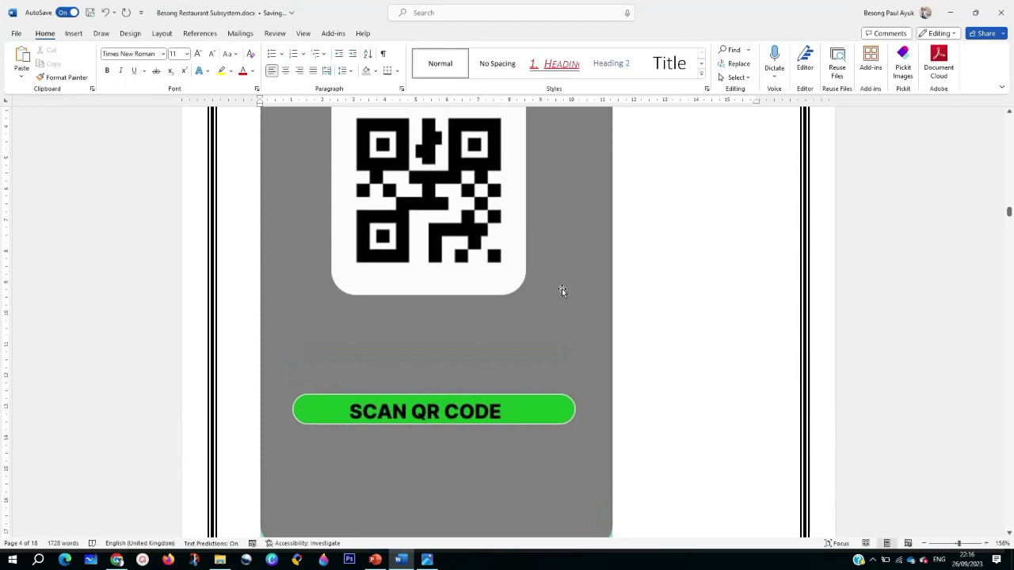
scroll(562, 289, up, 5)
scroll(560, 289, down, 2)
click(397, 215)
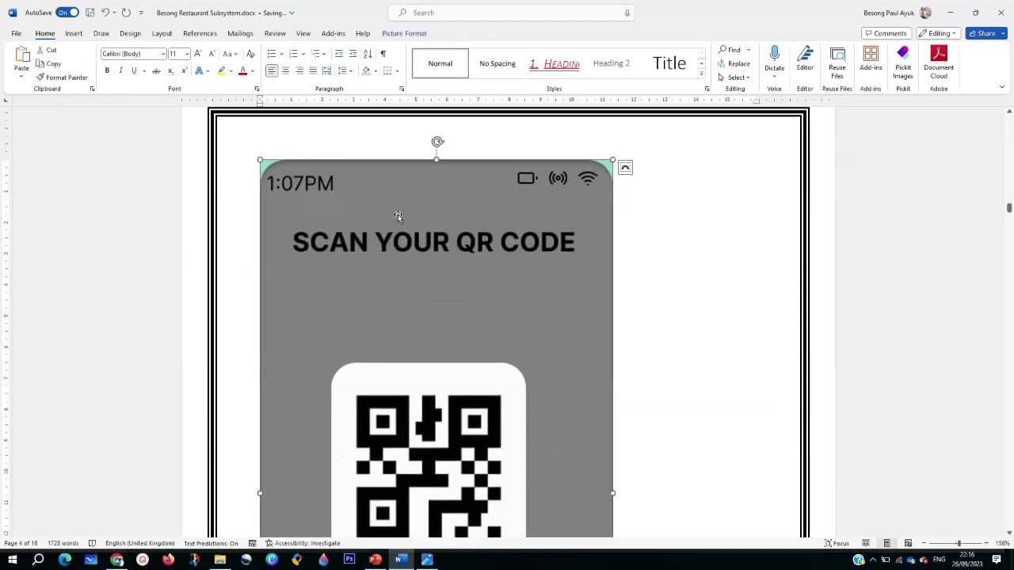
key(ctrl+v)
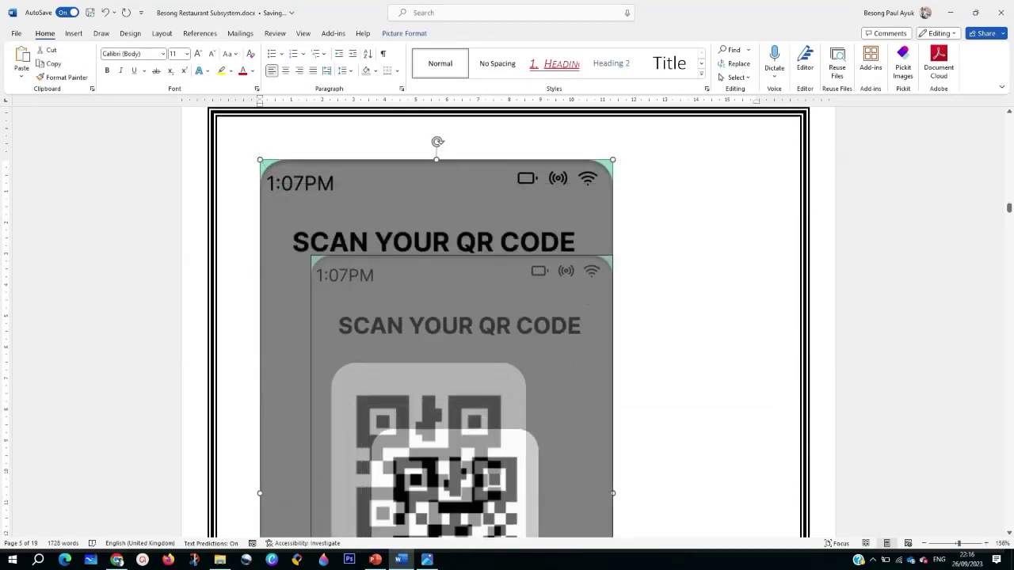
drag(312, 255, 328, 273)
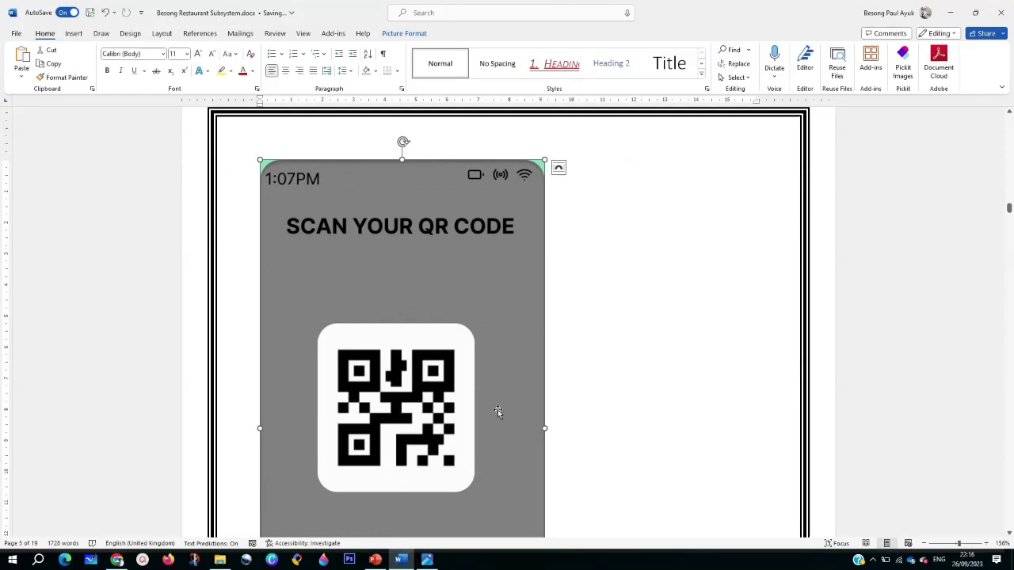
key(ctrl+z)
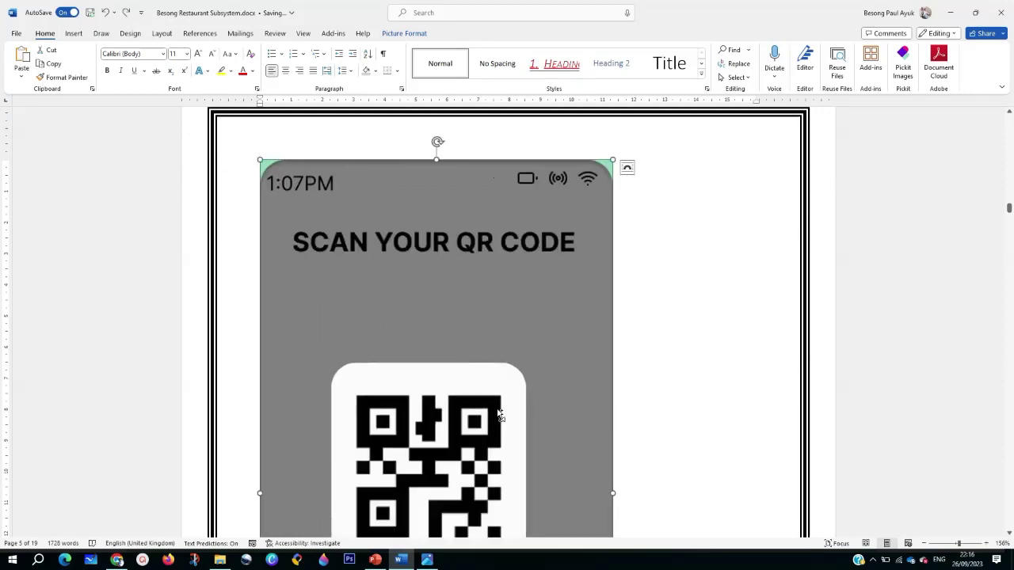
key(ctrl+z)
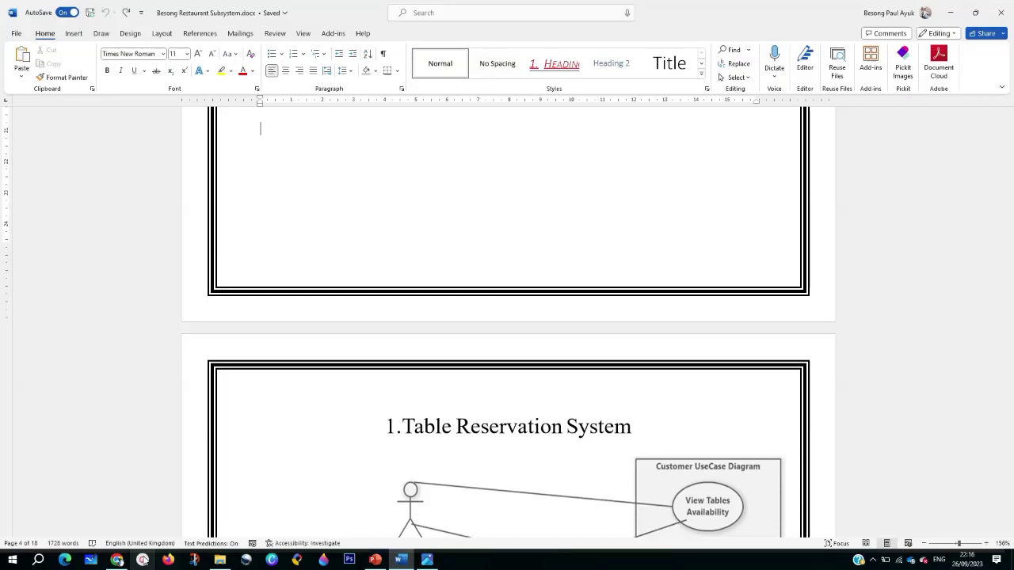
- Go back to the BESONG WEB DESIGN file in Figma, on the QR CODE page with both screens
click(117, 559)
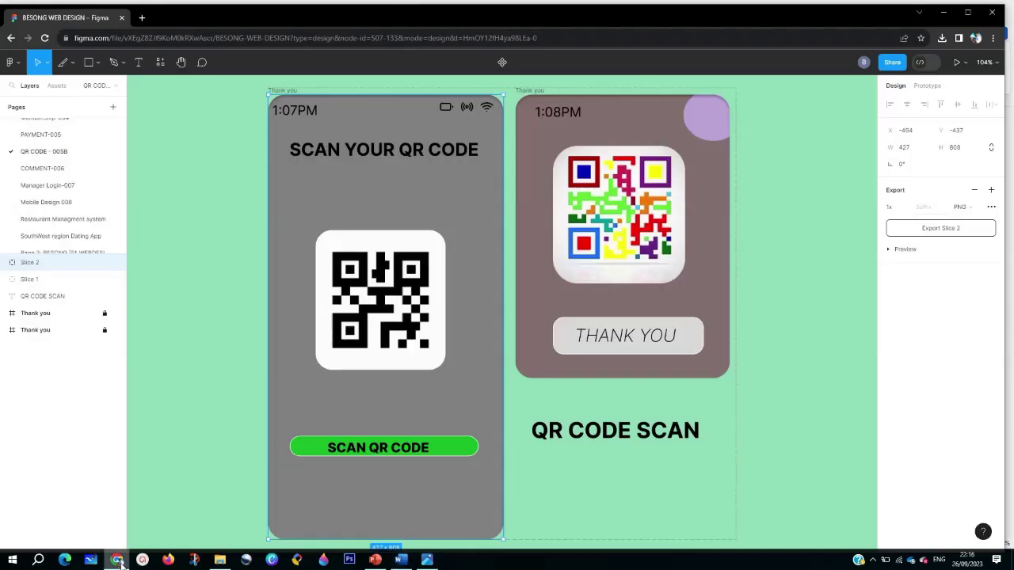
click(873, 560)
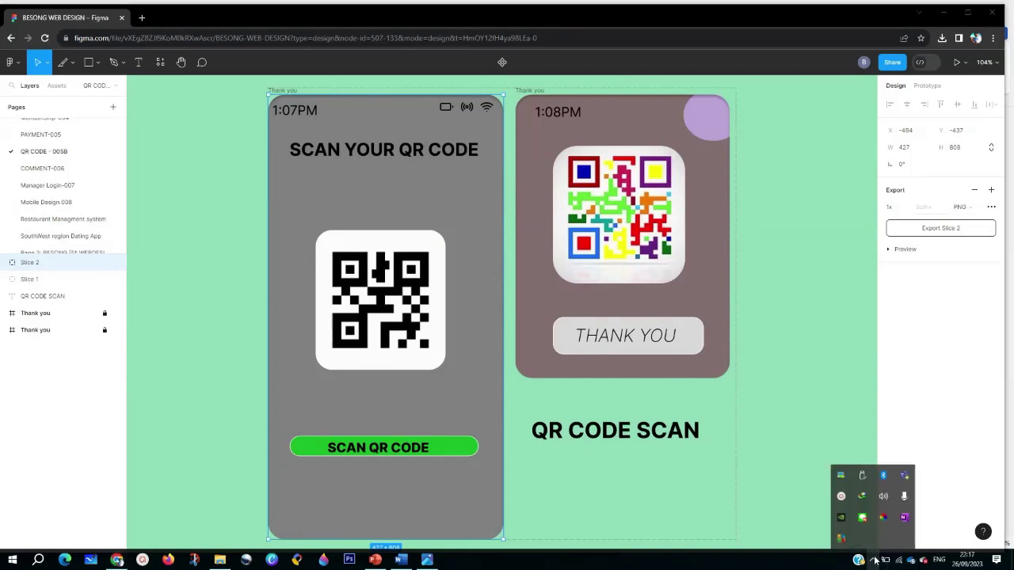
click(842, 497)
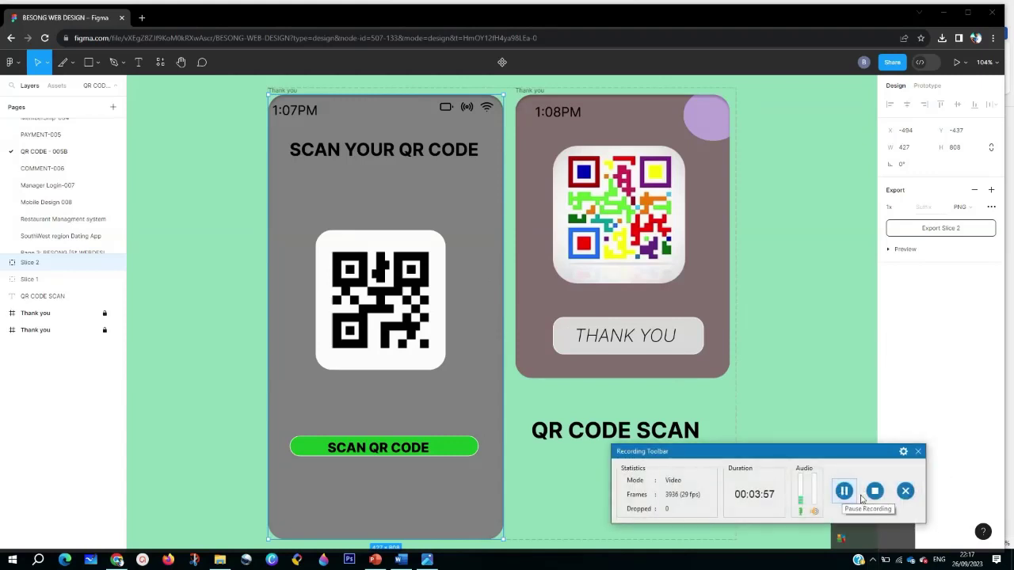